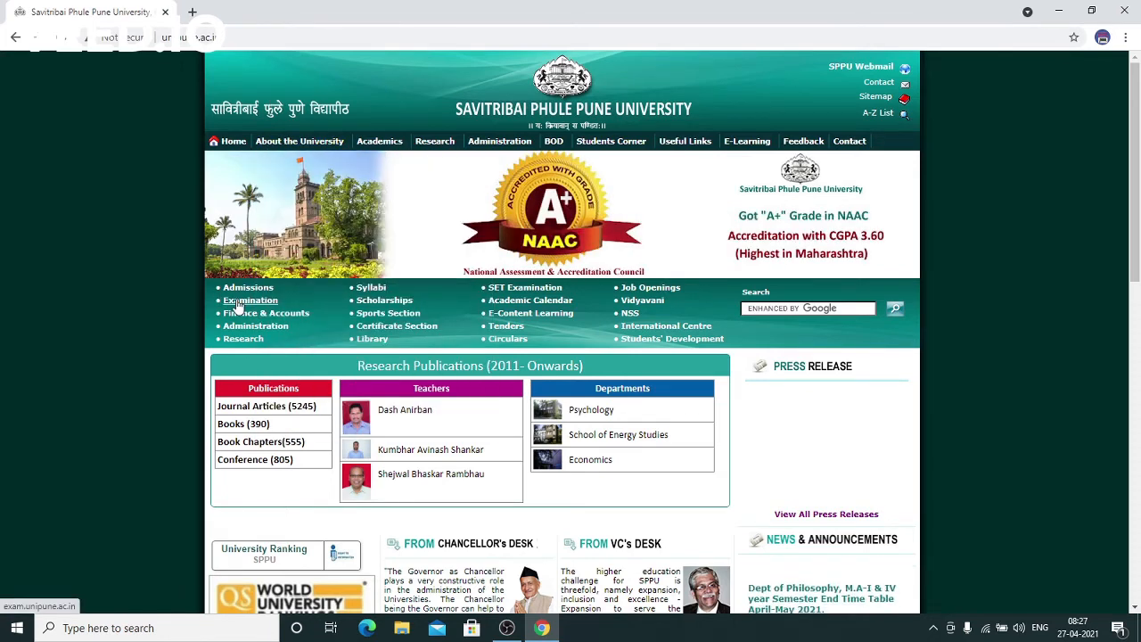
Open the login page of the Internal Marks Entry System for OCT/NOV 2020 through the university's Examination section and its College Login page.
{"action": "left_click", "coordinate": [239, 303]}
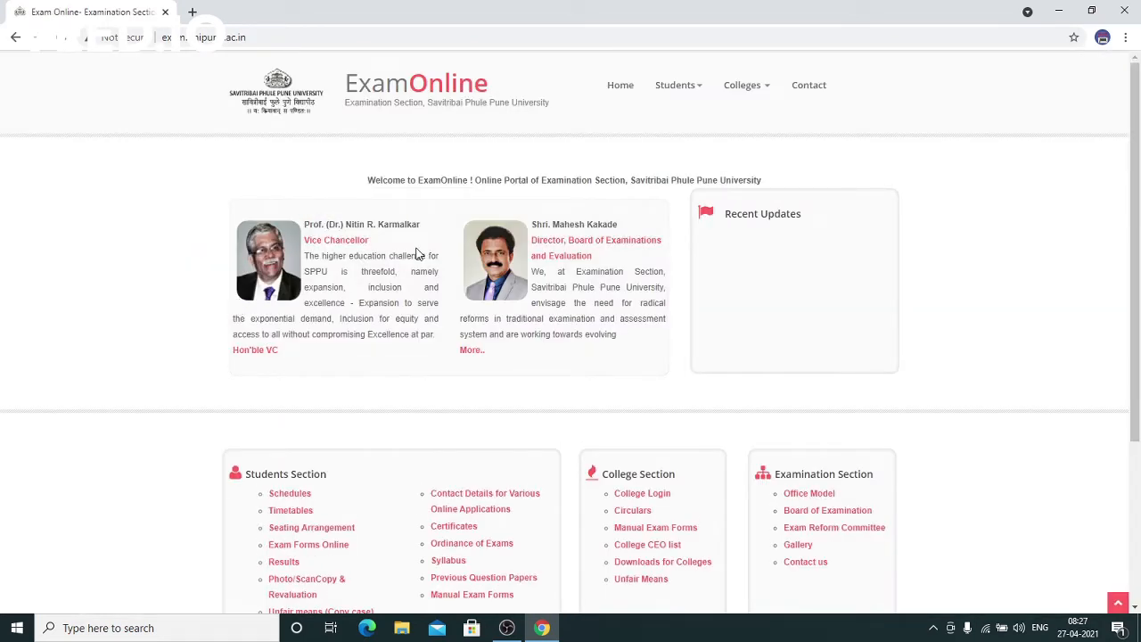
{"action": "left_click", "coordinate": [637, 498]}
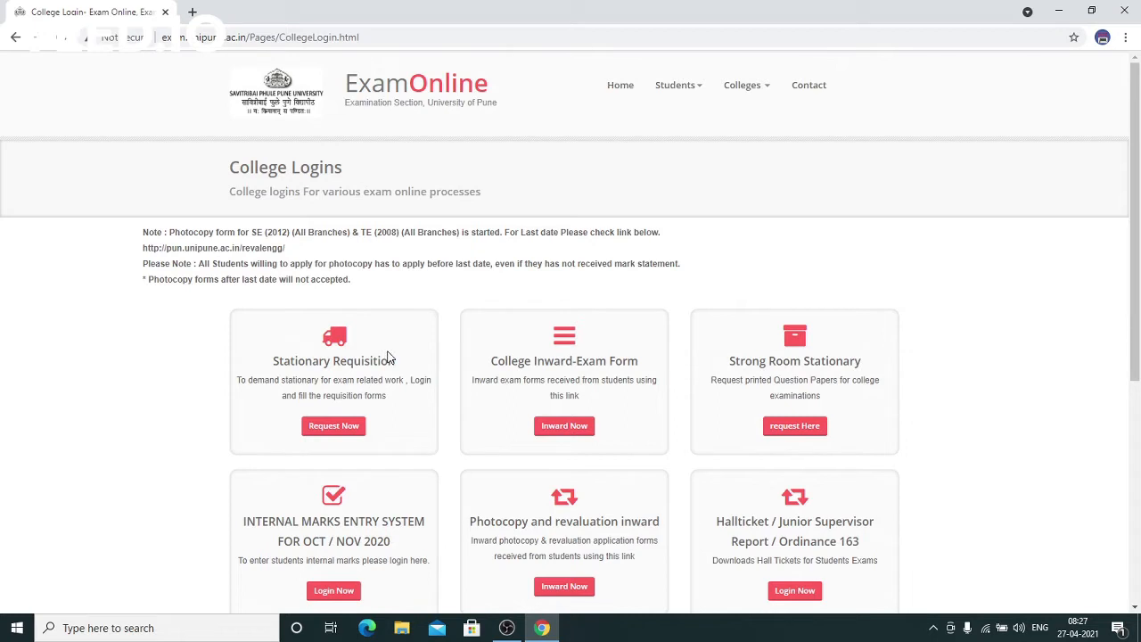
{"action": "scroll", "coordinate": [389, 357], "scroll_direction": "down", "scroll_amount": 1}
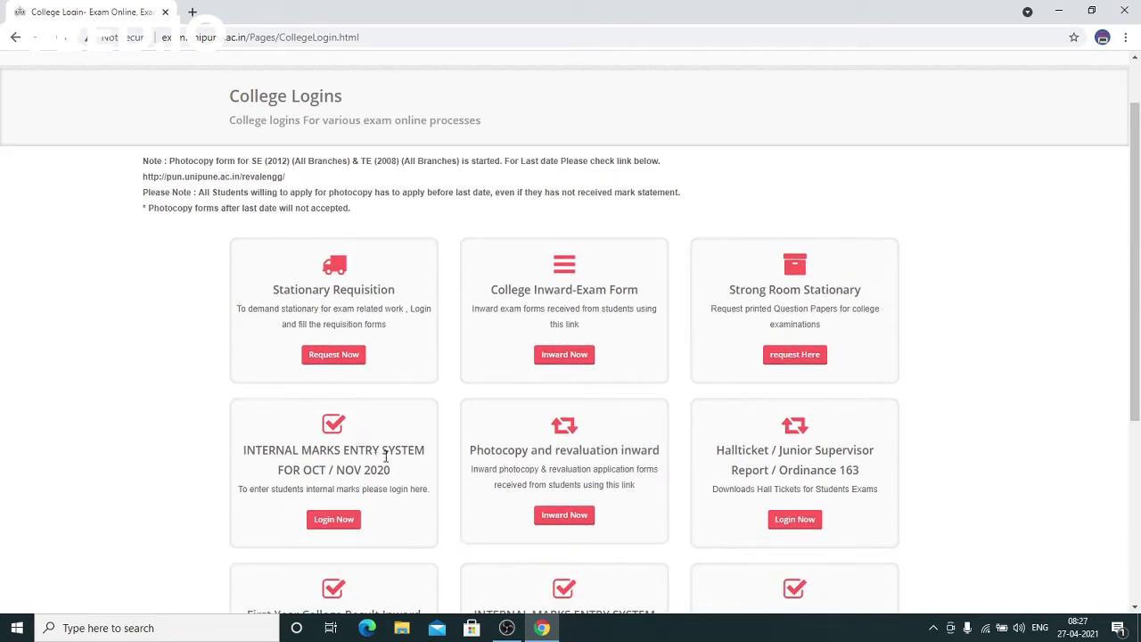
{"action": "left_click", "coordinate": [333, 521]}
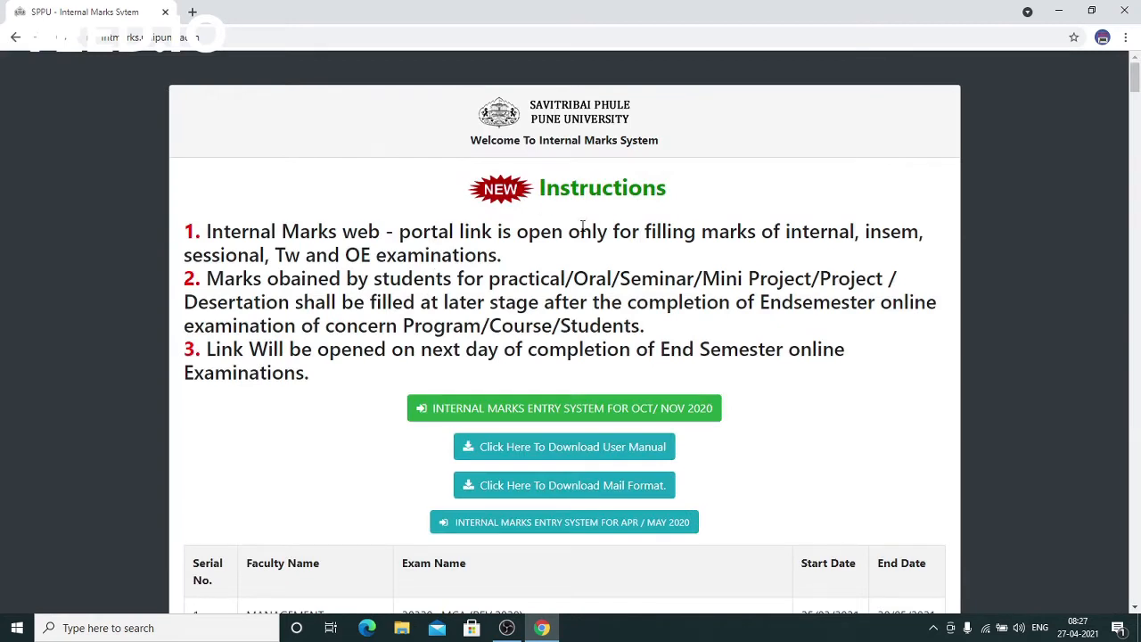
{"action": "scroll", "coordinate": [582, 226], "scroll_direction": "down", "scroll_amount": 1}
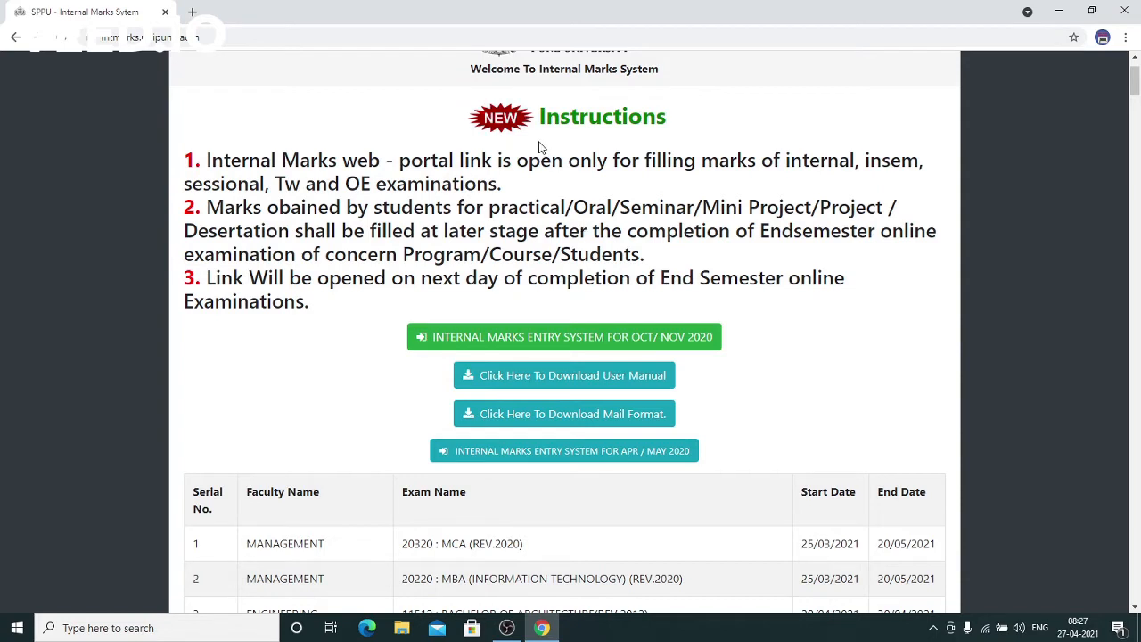
{"action": "left_click", "coordinate": [503, 343]}
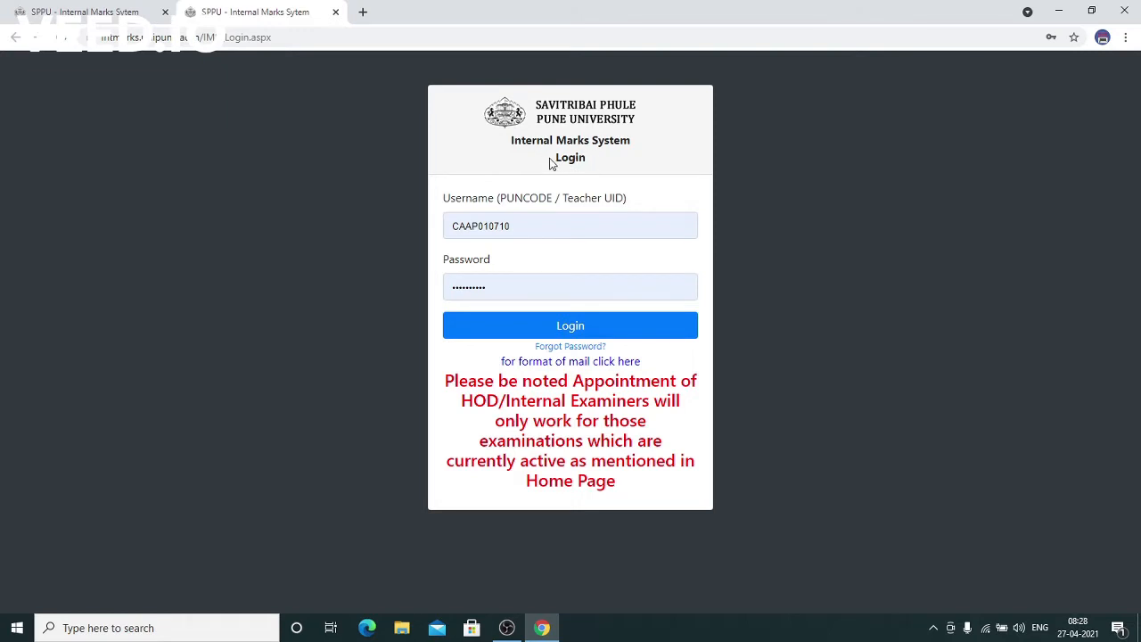
Log in to the Internal Marks System with the saved college username and password.
{"action": "left_click", "coordinate": [524, 229]}
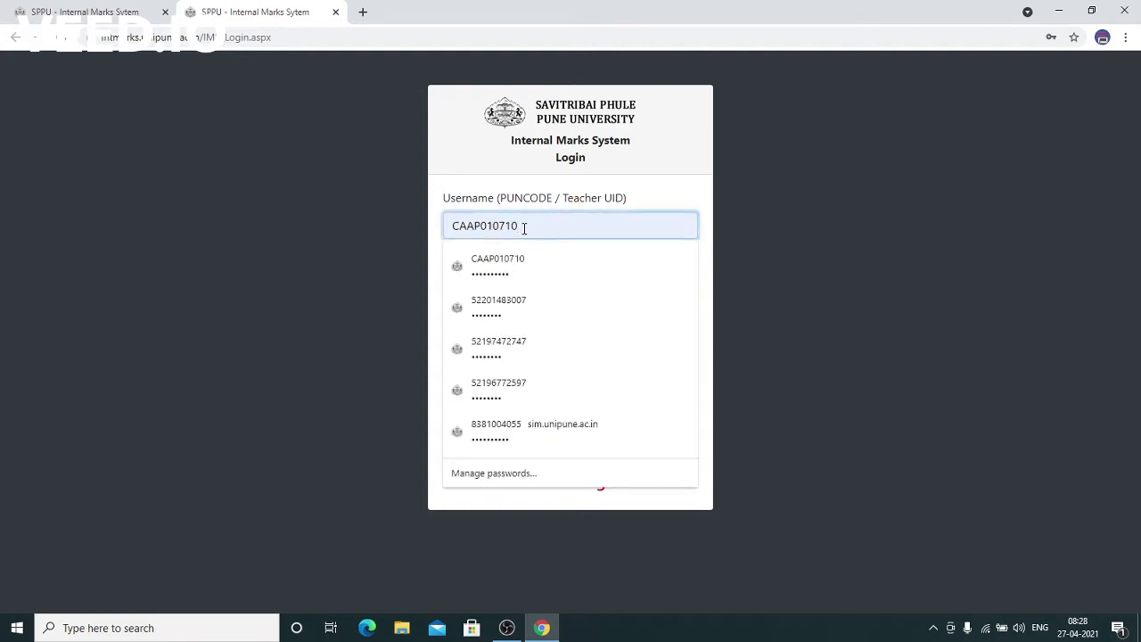
{"action": "left_click", "coordinate": [426, 224]}
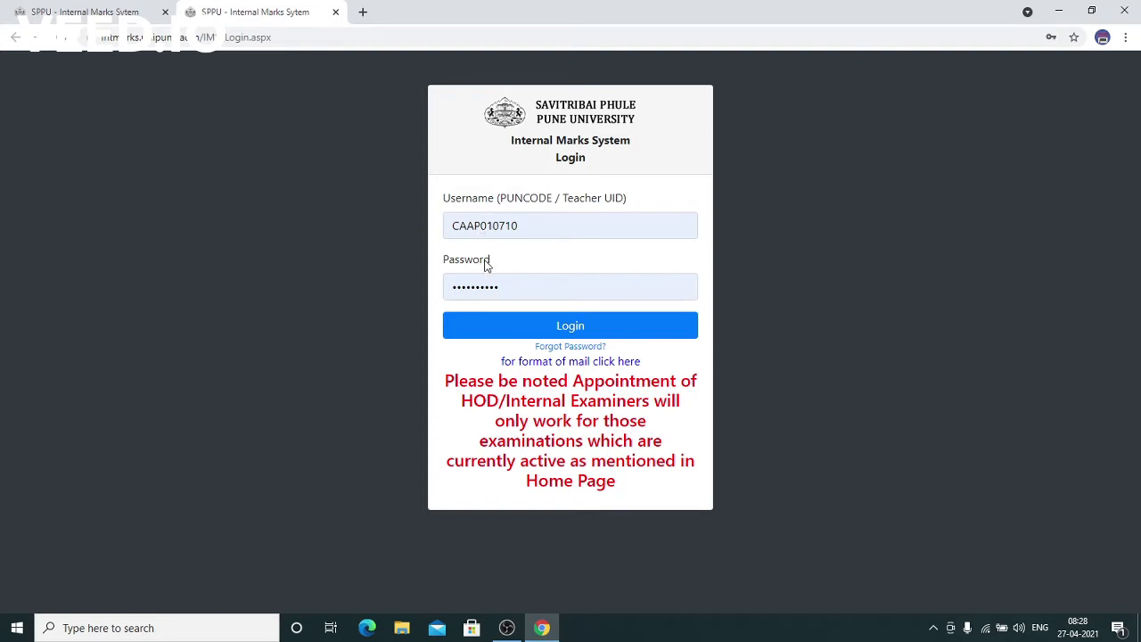
{"action": "left_click", "coordinate": [527, 332]}
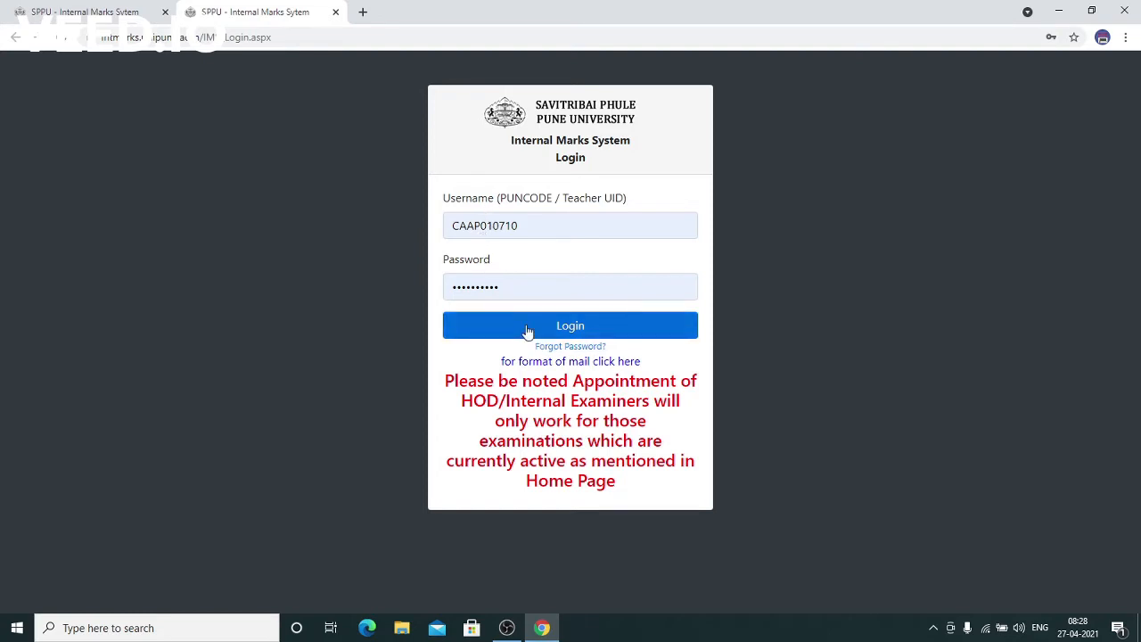
{"action": "left_click", "coordinate": [527, 332]}
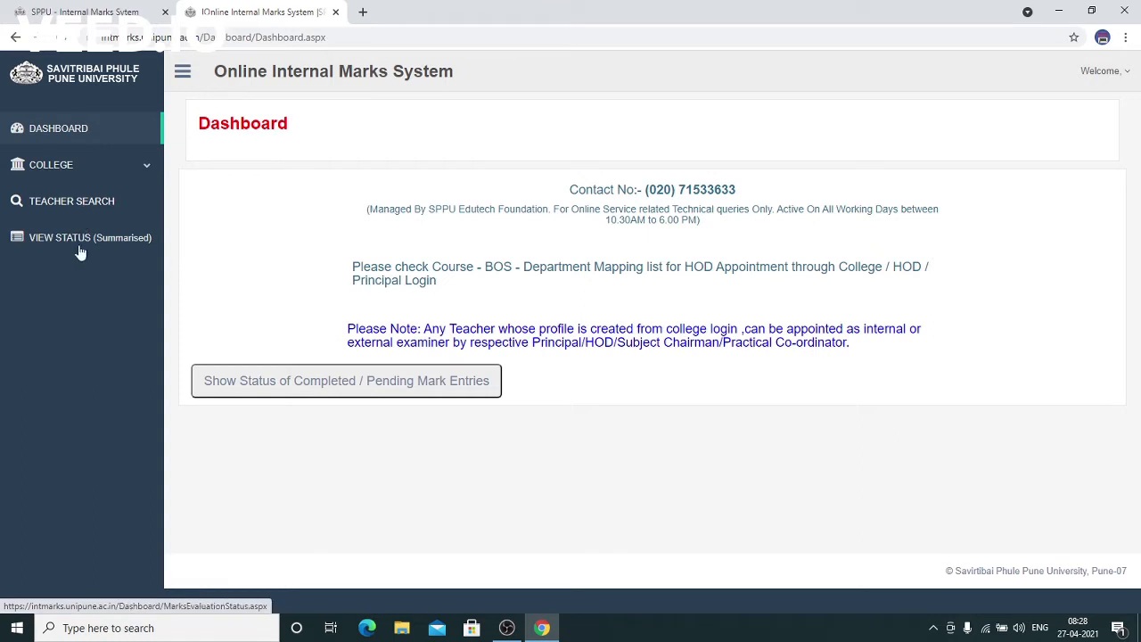
Open the college's Additional Student Seat No Entry form, logging in again with the saved credentials.
{"action": "left_click", "coordinate": [59, 174]}
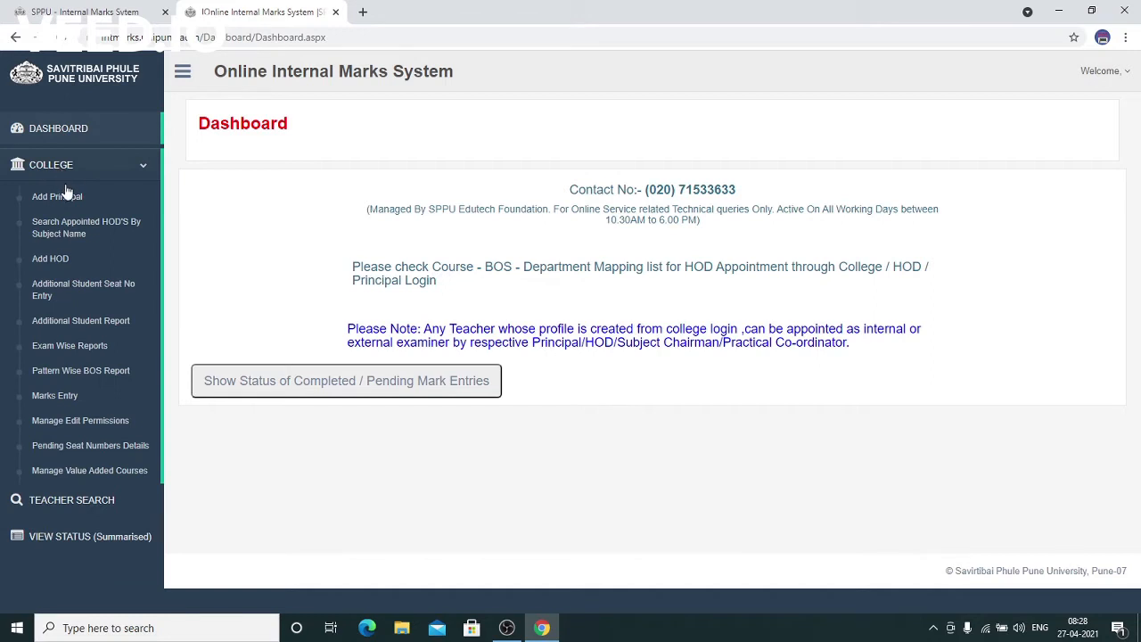
{"action": "left_click", "coordinate": [65, 297]}
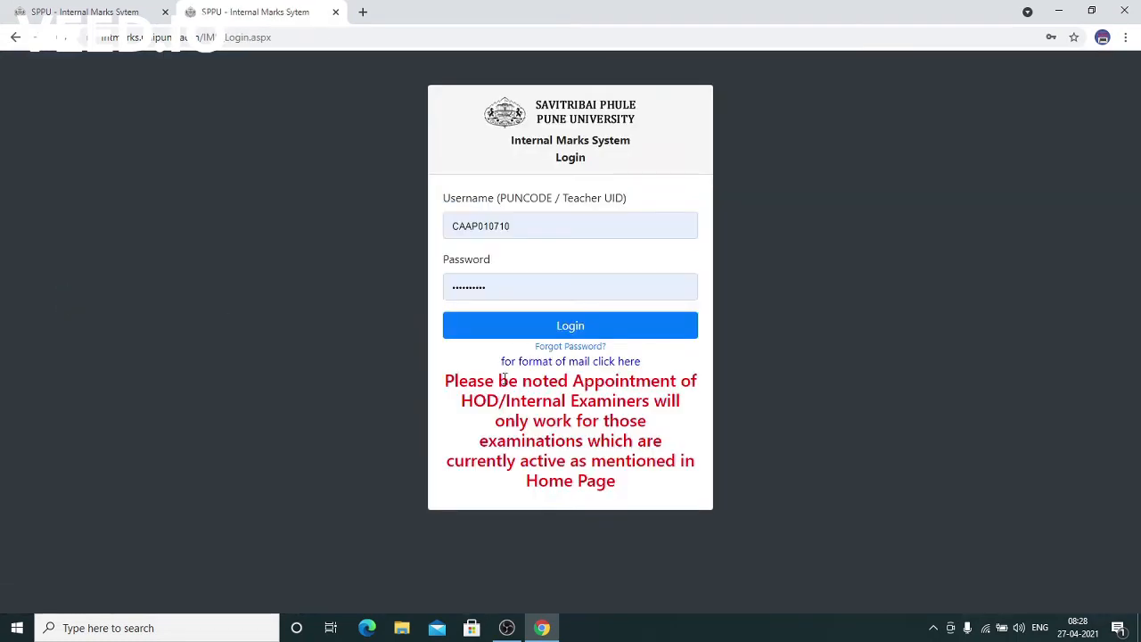
{"action": "left_click", "coordinate": [498, 330]}
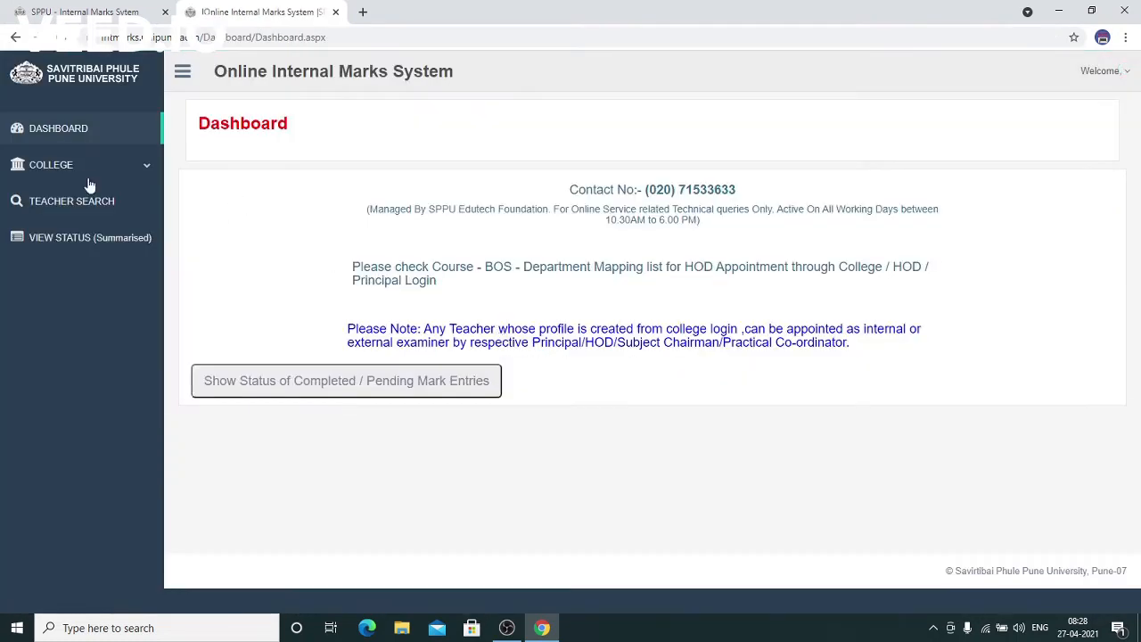
{"action": "left_click", "coordinate": [83, 177]}
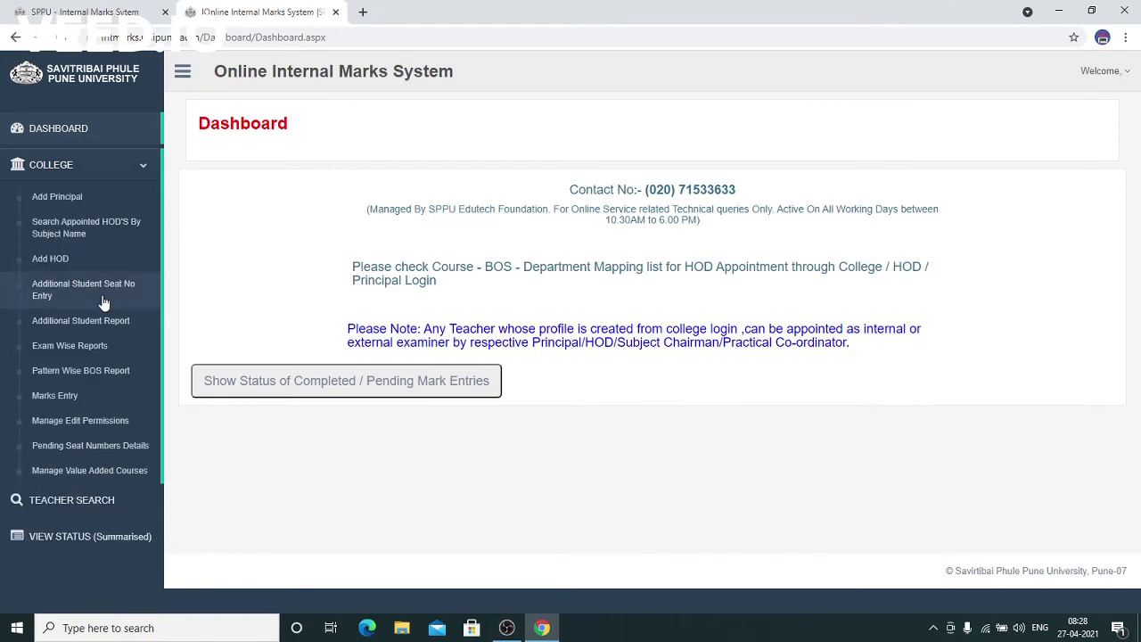
{"action": "left_click", "coordinate": [70, 289]}
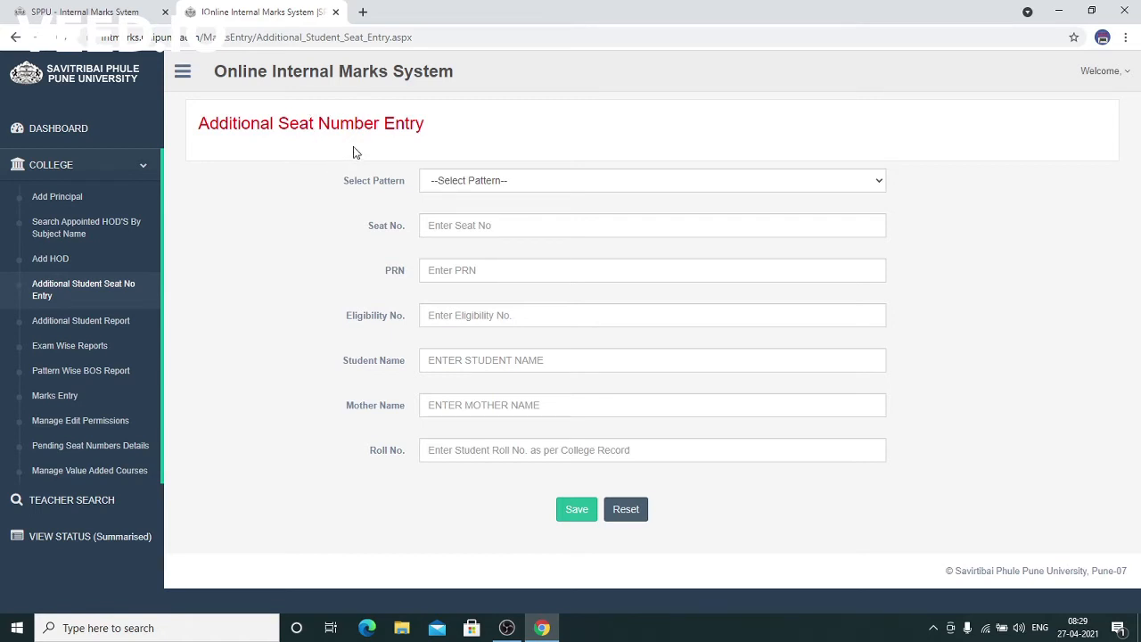
Select BACHELOR OF COMMERCE 2019 Credit Pattern as the pattern for the additional seat number entry.
{"action": "left_click", "coordinate": [464, 188]}
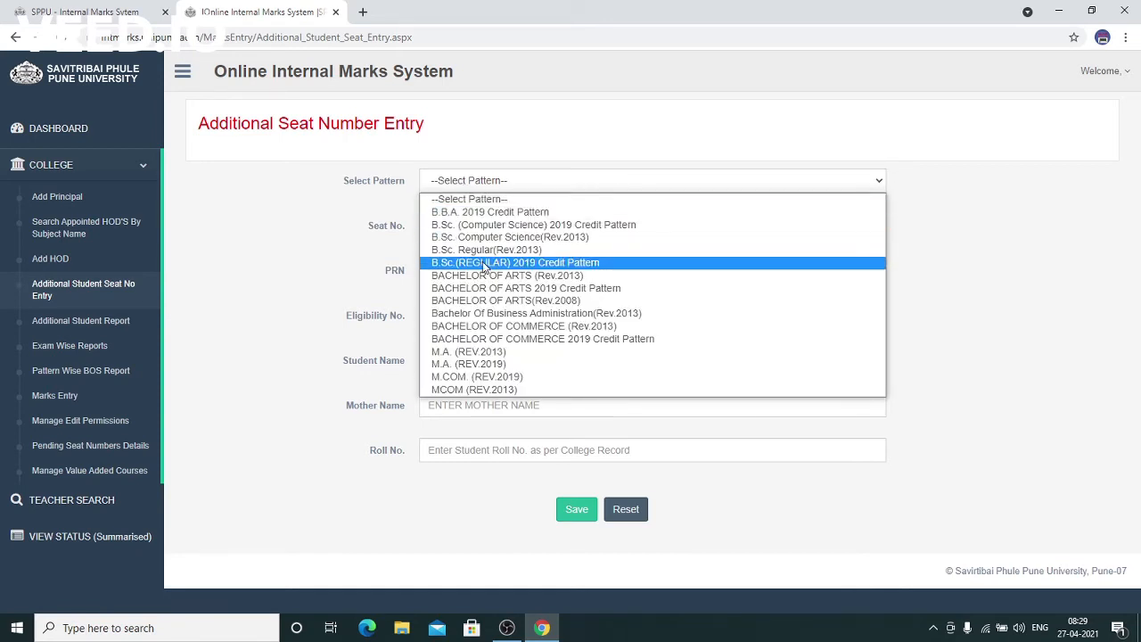
{"action": "left_click", "coordinate": [506, 344]}
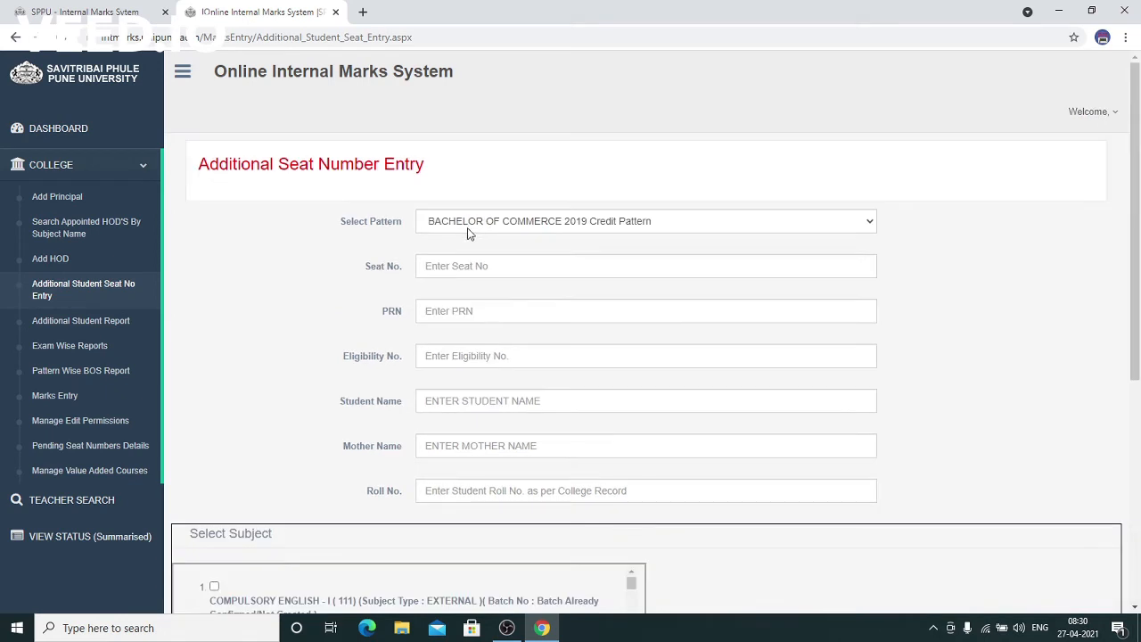
{"action": "scroll", "coordinate": [451, 259], "scroll_direction": "down", "scroll_amount": 3}
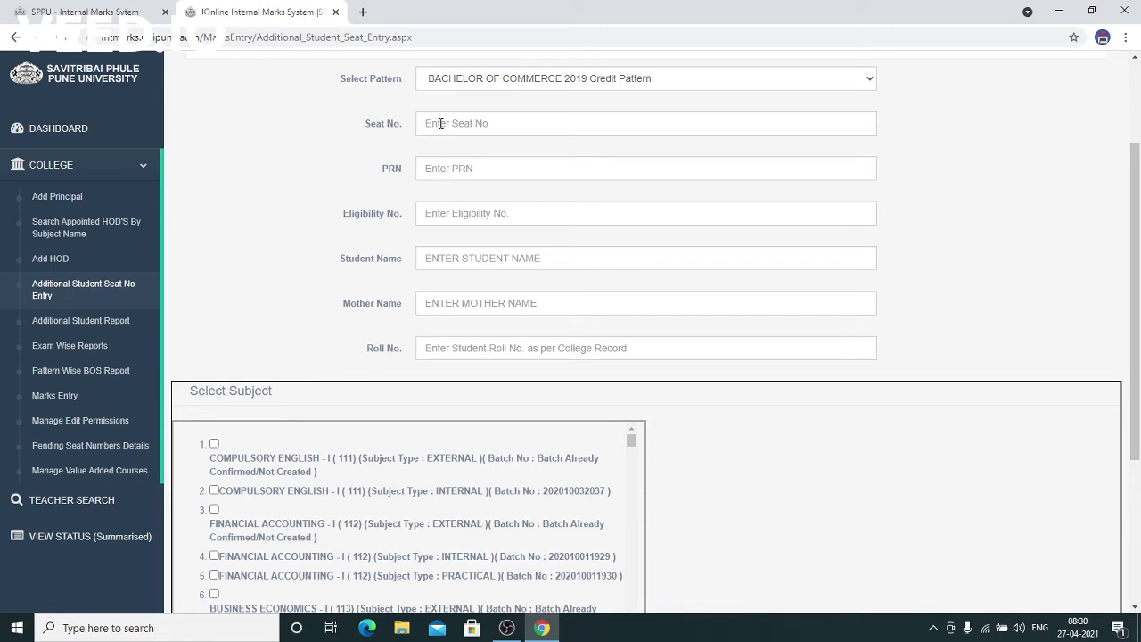
Fill in the student's seat number, PRN and eligibility number from the first saved suggestions.
{"action": "left_click", "coordinate": [440, 123]}
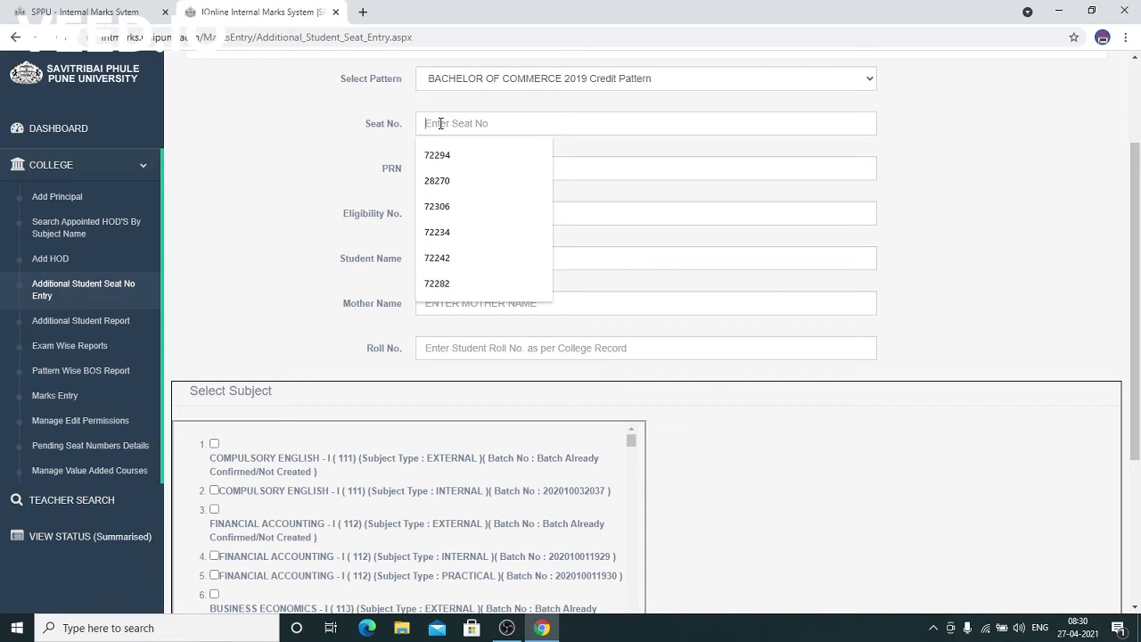
{"action": "left_click", "coordinate": [443, 156]}
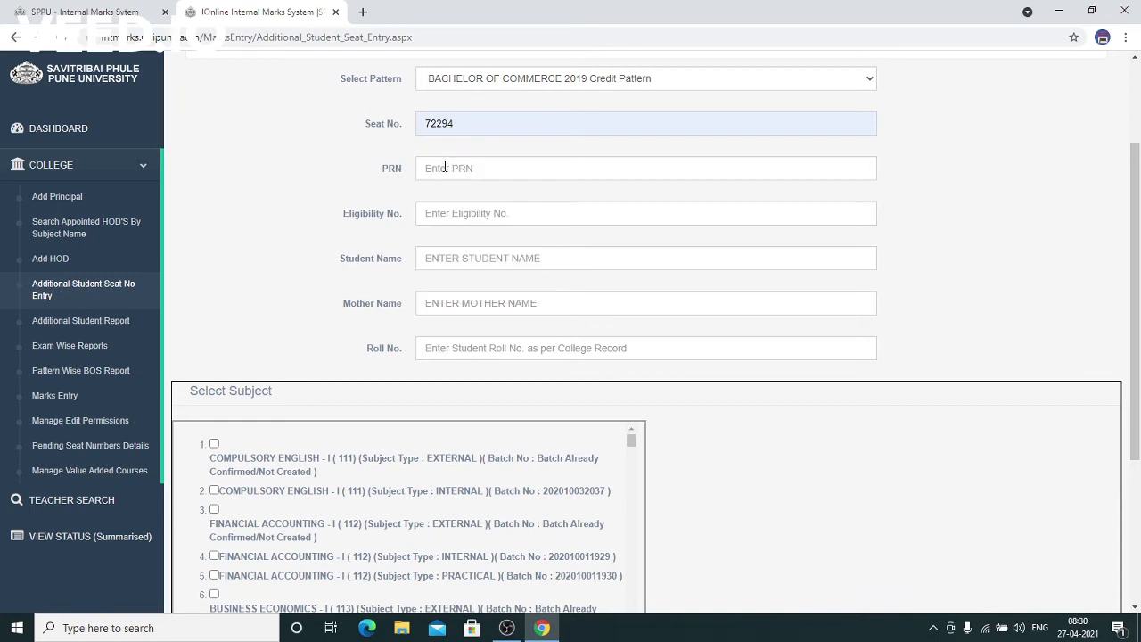
{"action": "left_click", "coordinate": [445, 168]}
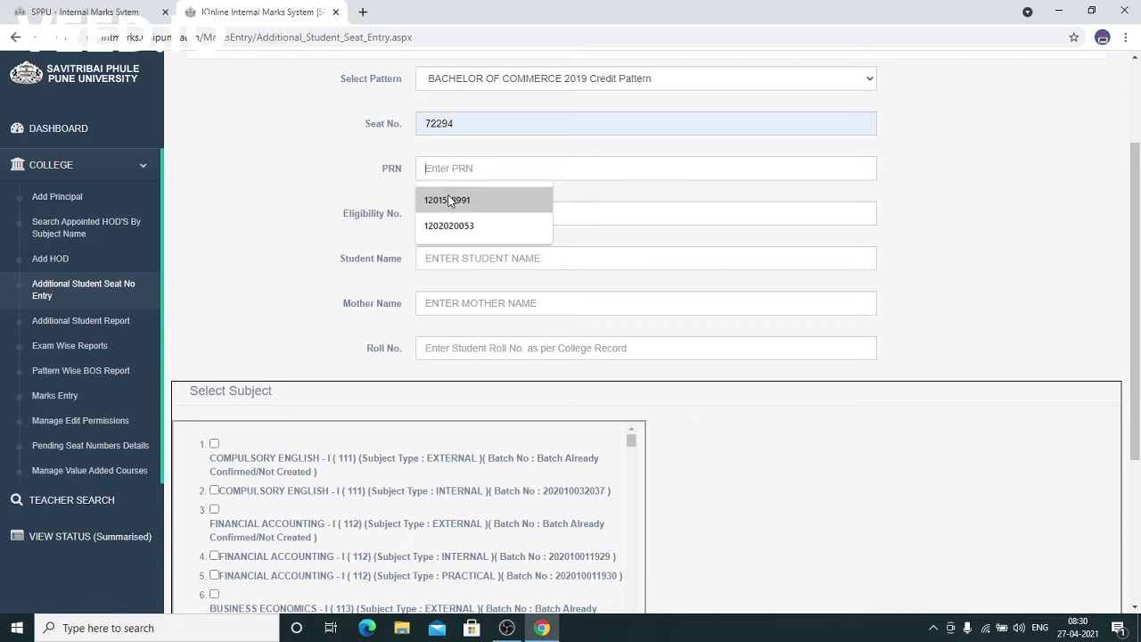
{"action": "left_click", "coordinate": [449, 200]}
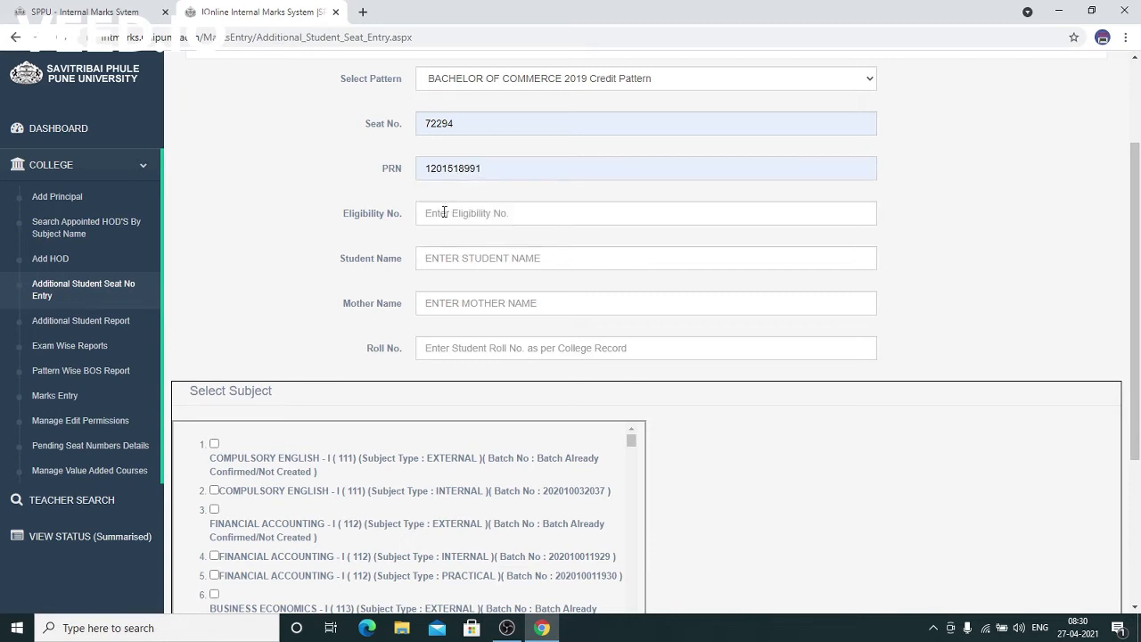
{"action": "left_click", "coordinate": [444, 213]}
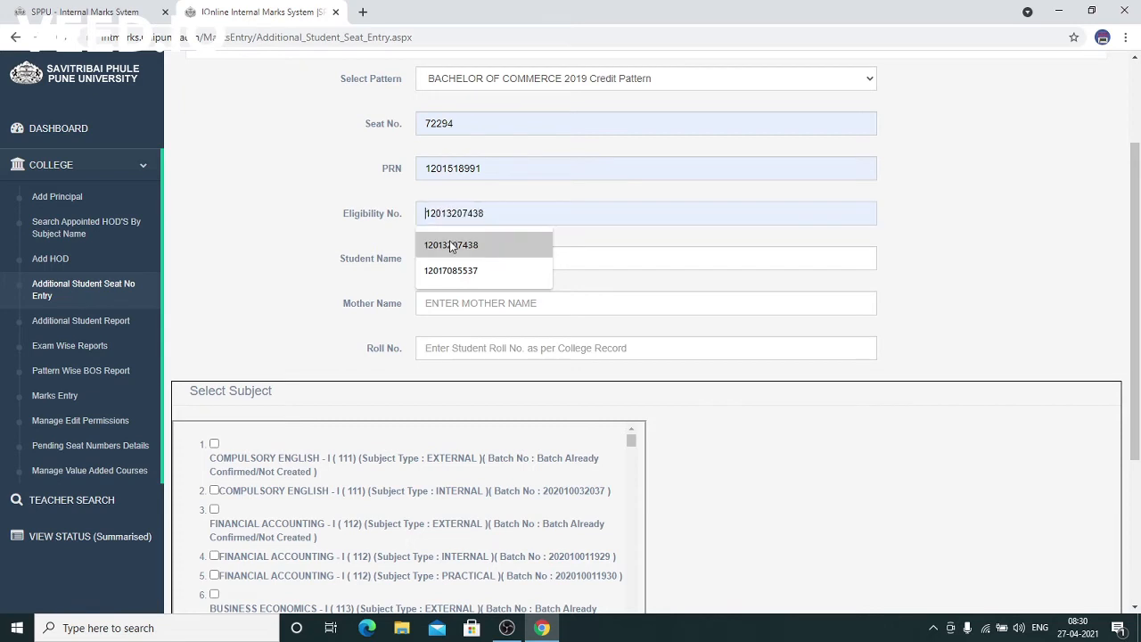
{"action": "left_click", "coordinate": [450, 246]}
Fill in the student's name, mother's name and roll number from the first saved suggestions.
{"action": "left_click", "coordinate": [447, 258]}
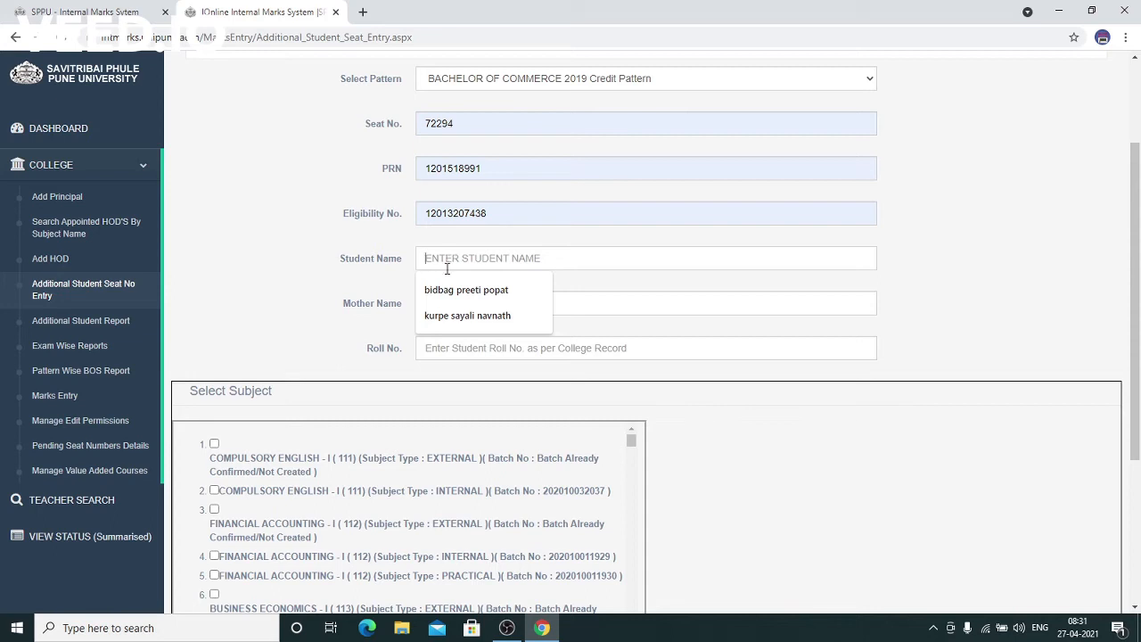
{"action": "left_click", "coordinate": [448, 290]}
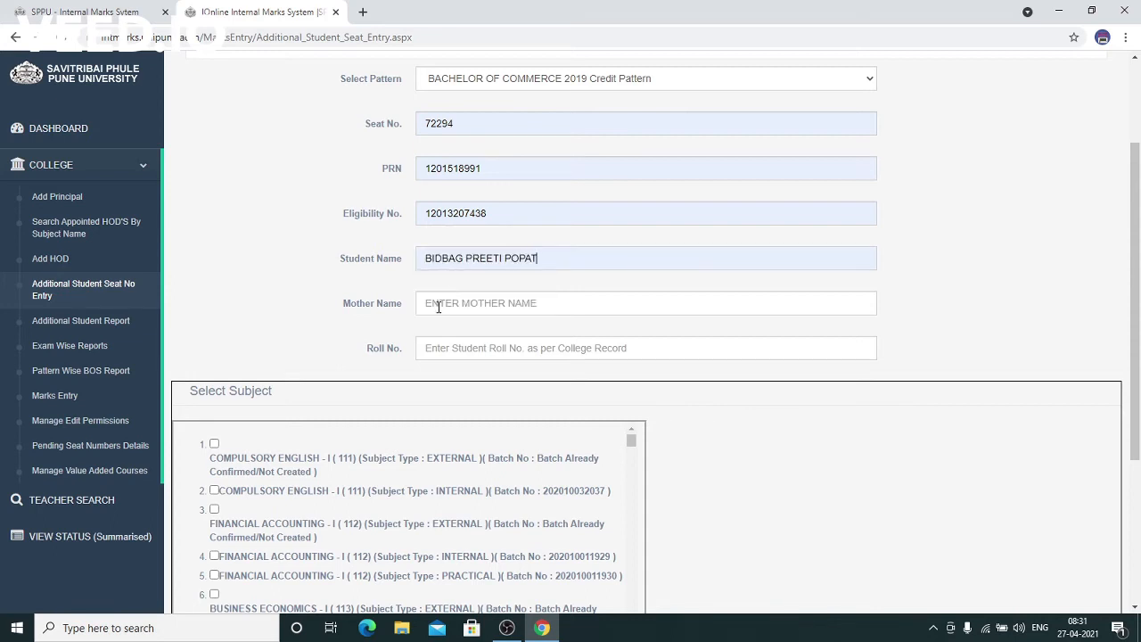
{"action": "left_click", "coordinate": [438, 308]}
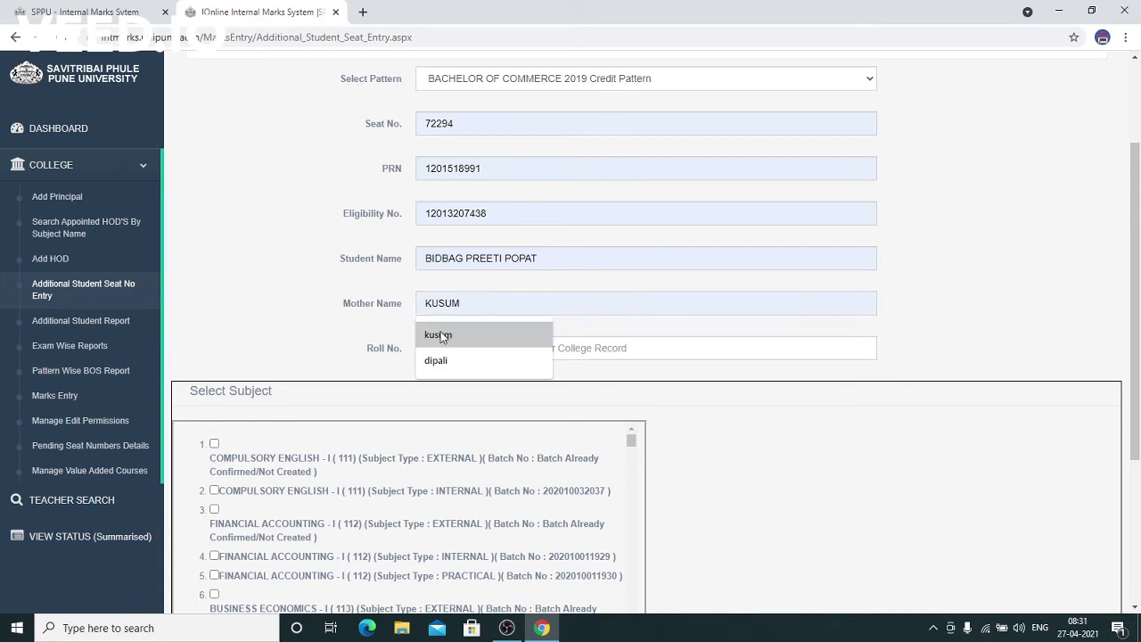
{"action": "left_click", "coordinate": [442, 337]}
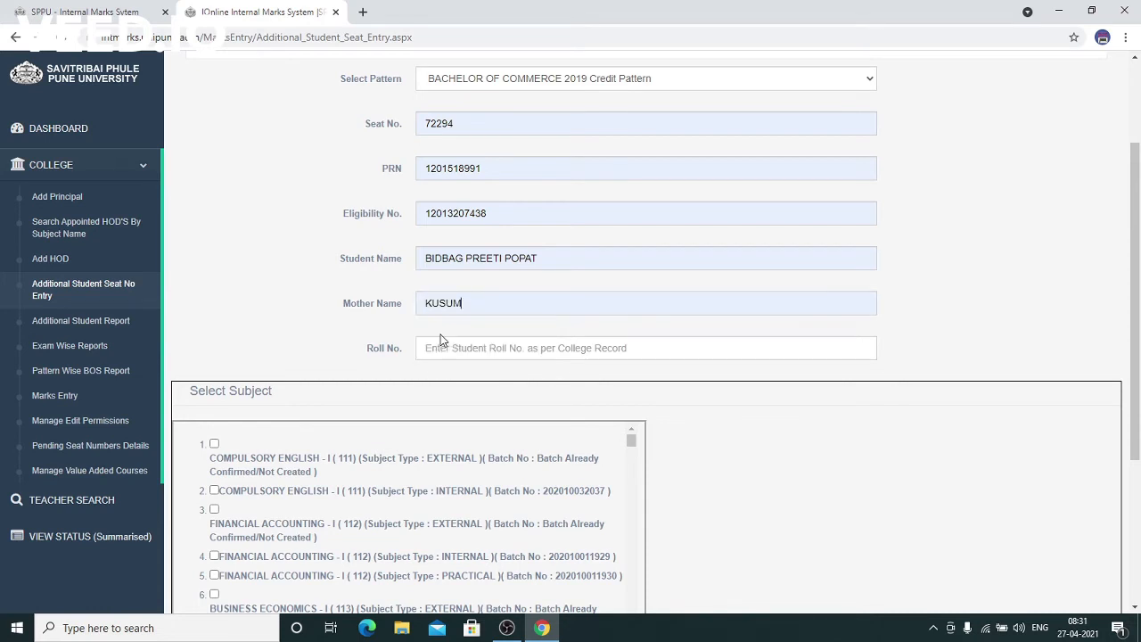
{"action": "left_click", "coordinate": [446, 349]}
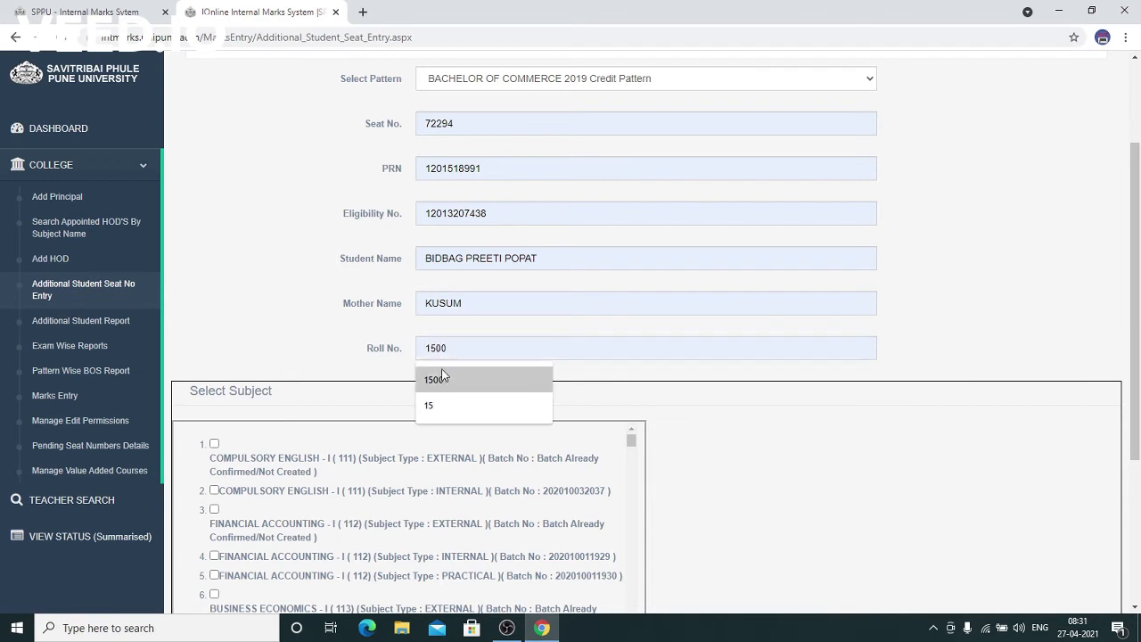
{"action": "left_click", "coordinate": [436, 383]}
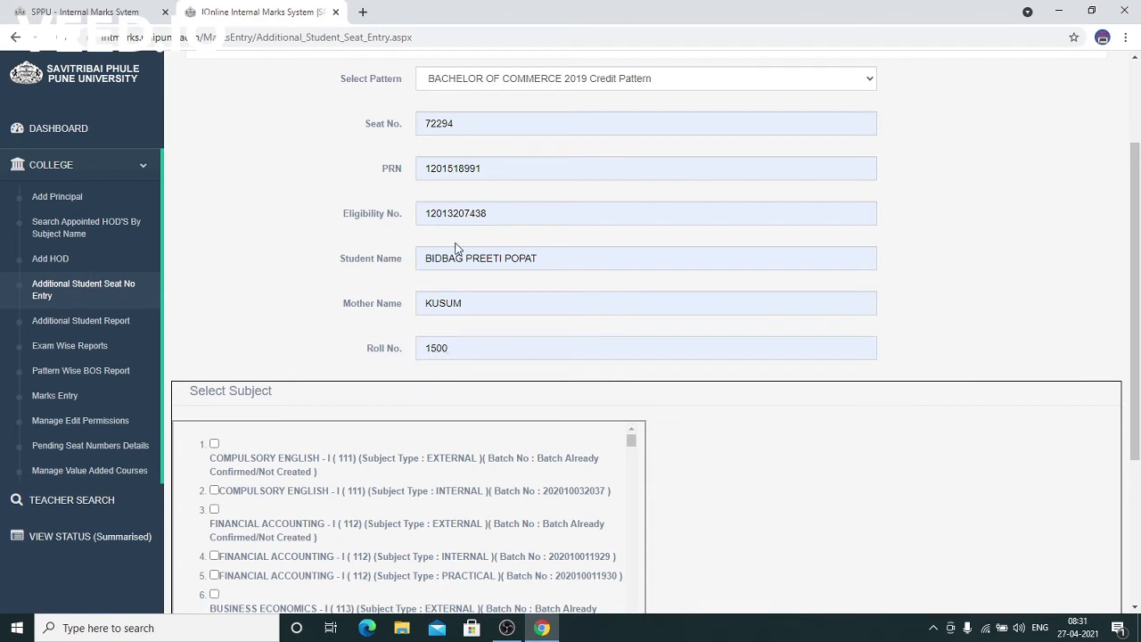
Select the subject COMPULSORY ENGLISH - I (111) with subject type INTERNAL for the student.
{"action": "scroll", "coordinate": [454, 248], "scroll_direction": "up", "scroll_amount": 1}
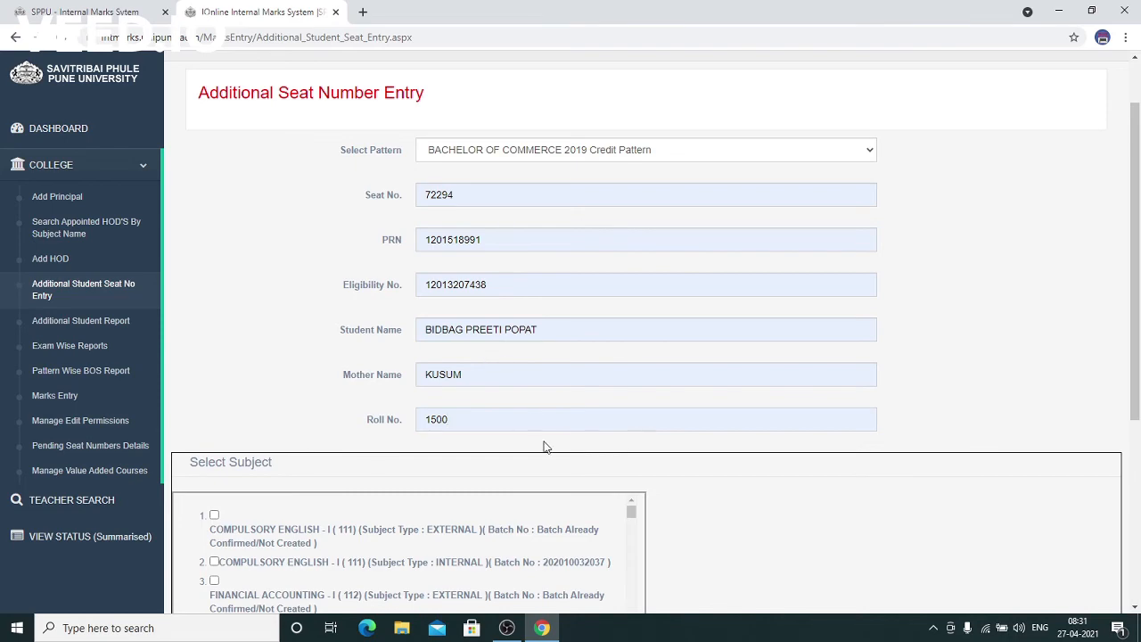
{"action": "scroll", "coordinate": [546, 446], "scroll_direction": "down", "scroll_amount": 1}
{"action": "scroll", "coordinate": [542, 436], "scroll_direction": "down", "scroll_amount": 3}
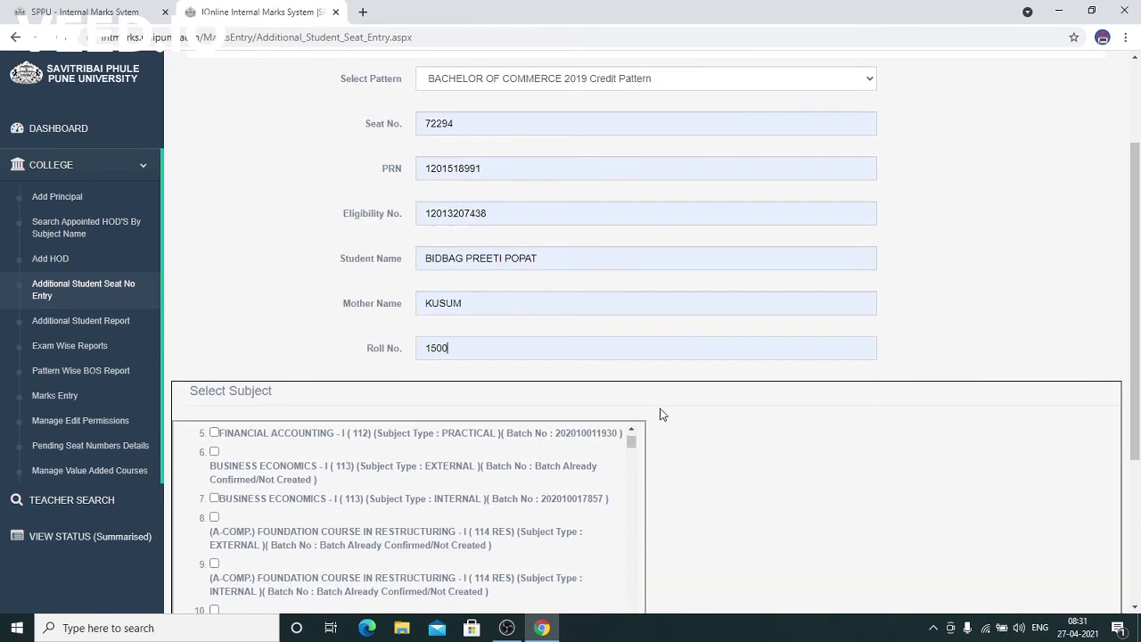
{"action": "scroll", "coordinate": [806, 384], "scroll_direction": "down", "scroll_amount": 2}
{"action": "scroll", "coordinate": [543, 374], "scroll_direction": "up", "scroll_amount": 3}
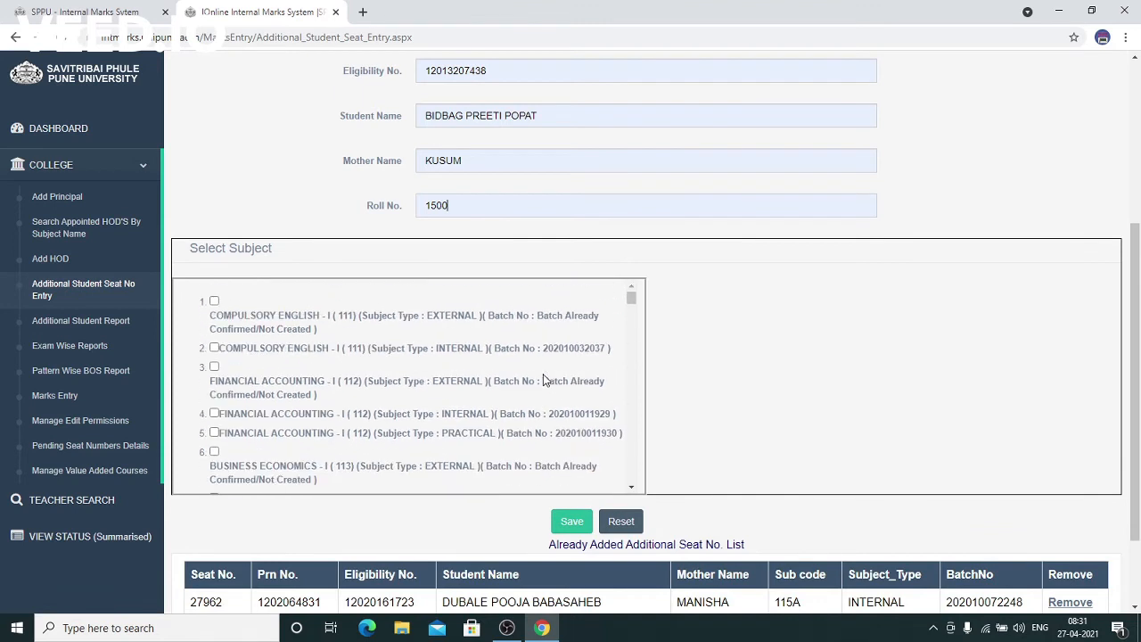
{"action": "scroll", "coordinate": [543, 380], "scroll_direction": "up", "scroll_amount": 2}
{"action": "scroll", "coordinate": [812, 472], "scroll_direction": "down", "scroll_amount": 1}
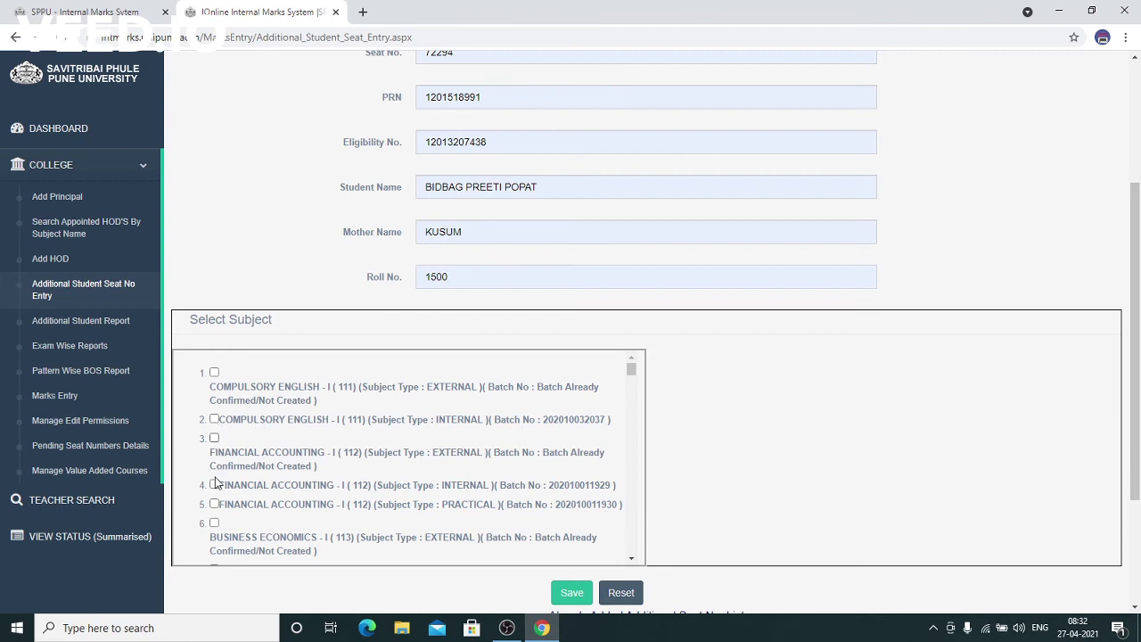
{"action": "left_click", "coordinate": [214, 419]}
Review the subject list and the Already Added Additional Seat No. List, dismissing the Quick Heal update notification.
{"action": "scroll", "coordinate": [573, 530], "scroll_direction": "down", "scroll_amount": 3}
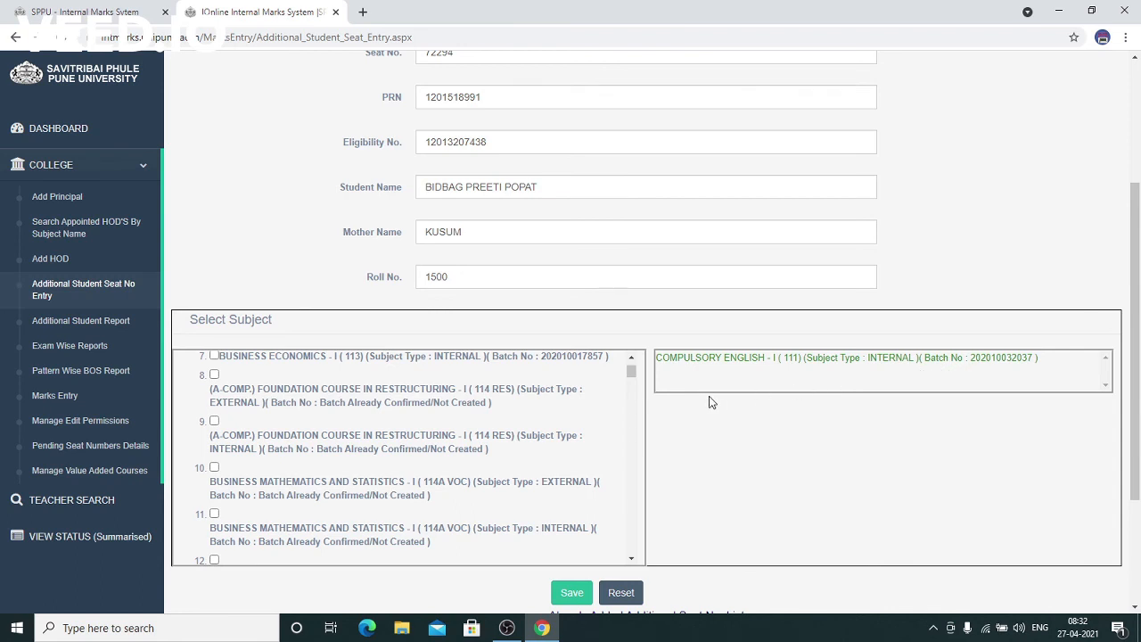
{"action": "scroll", "coordinate": [717, 409], "scroll_direction": "down", "scroll_amount": 2}
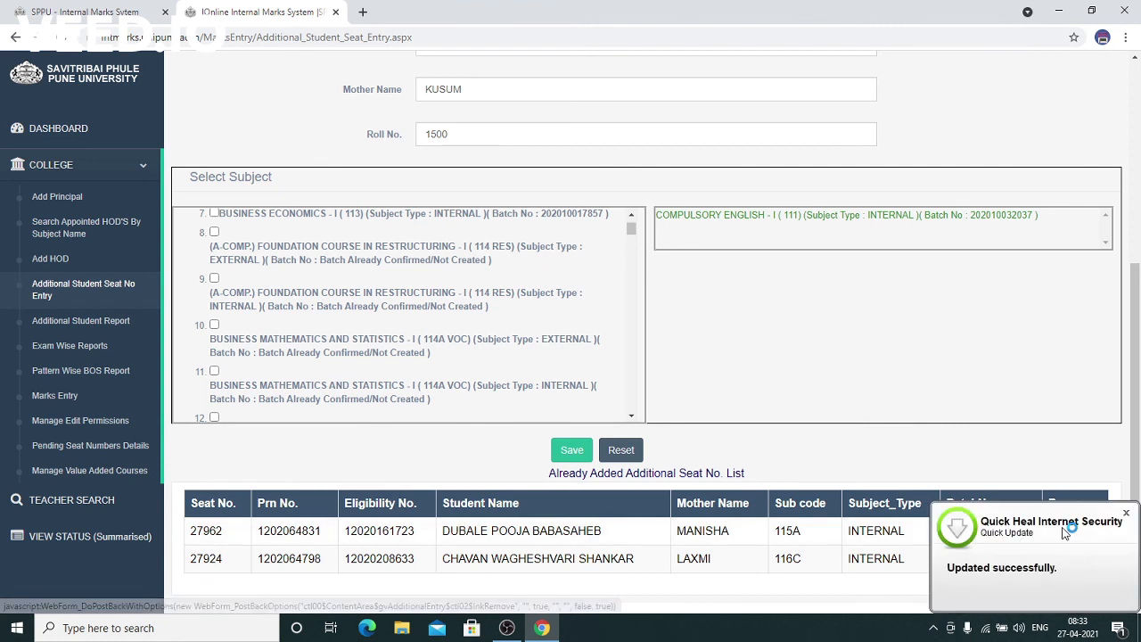
{"action": "left_click", "coordinate": [1126, 515]}
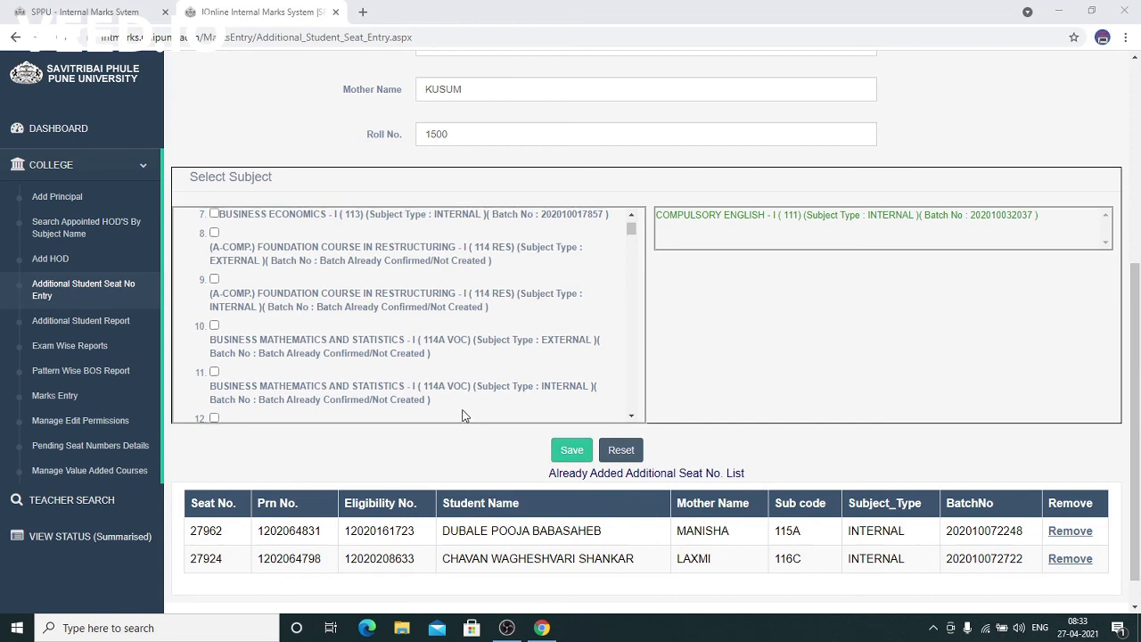
{"action": "scroll", "coordinate": [463, 415], "scroll_direction": "up", "scroll_amount": 2}
{"action": "scroll", "coordinate": [683, 357], "scroll_direction": "up", "scroll_amount": 4}
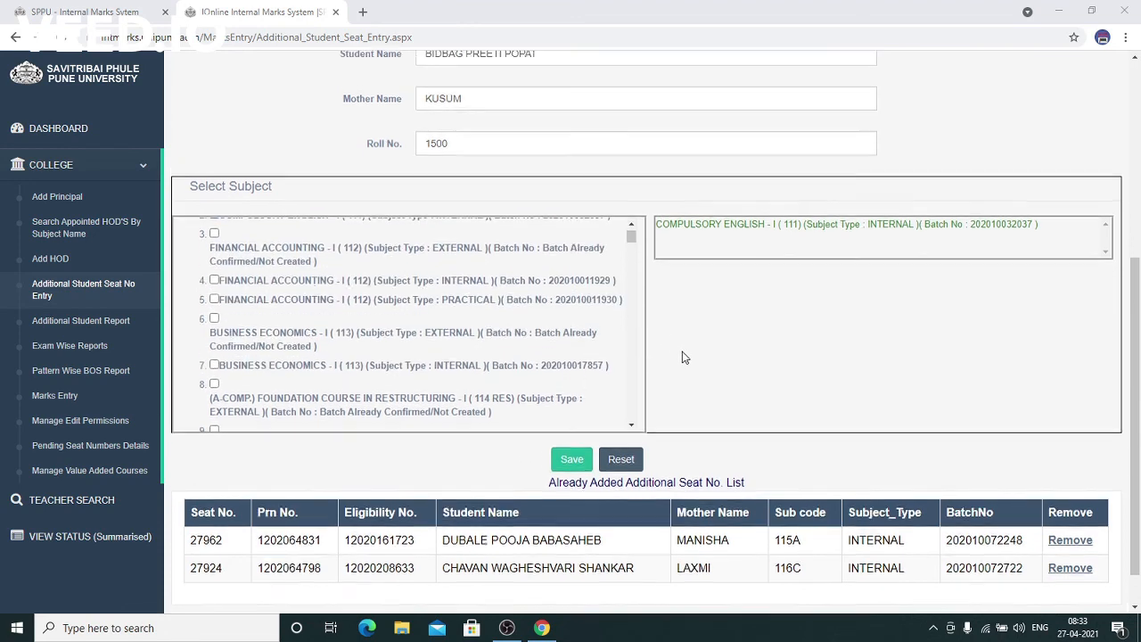